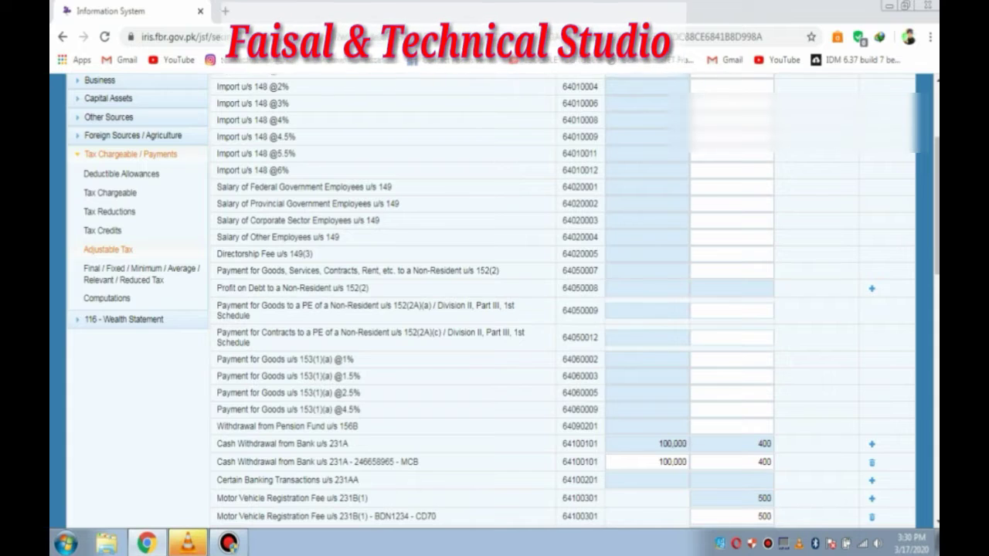
Step: Show the Computations summary of the 2019 income tax return
scroll(494, 301, "up", 2)
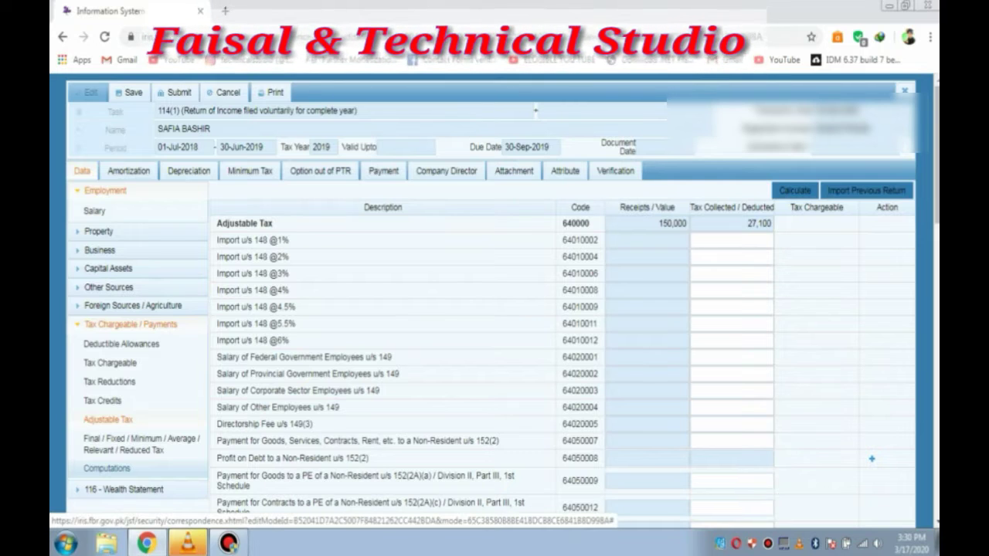
left_click(106, 468)
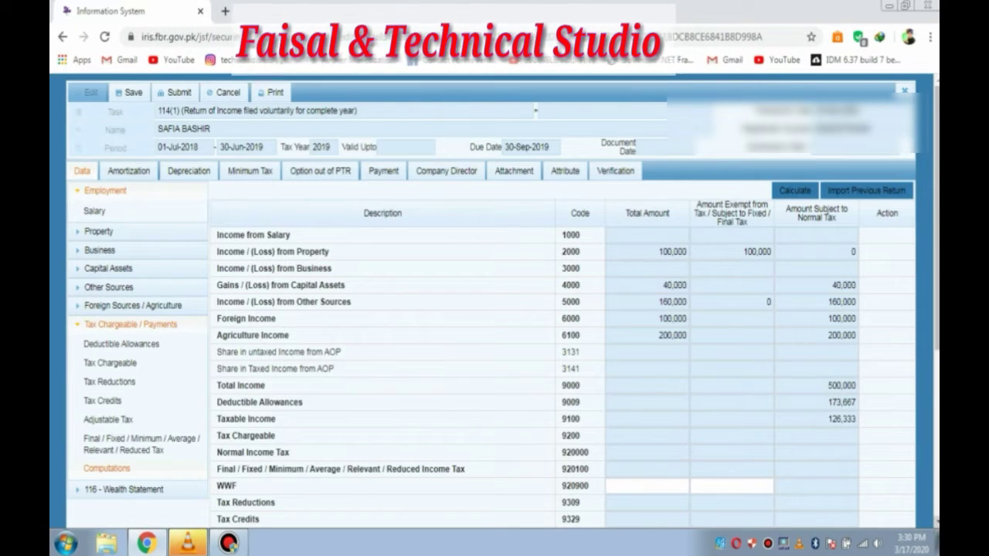
Step: Verify the Withholding Income Tax and Refundable Income Tax rows both show 27,100
scroll(494, 302, "down", 2)
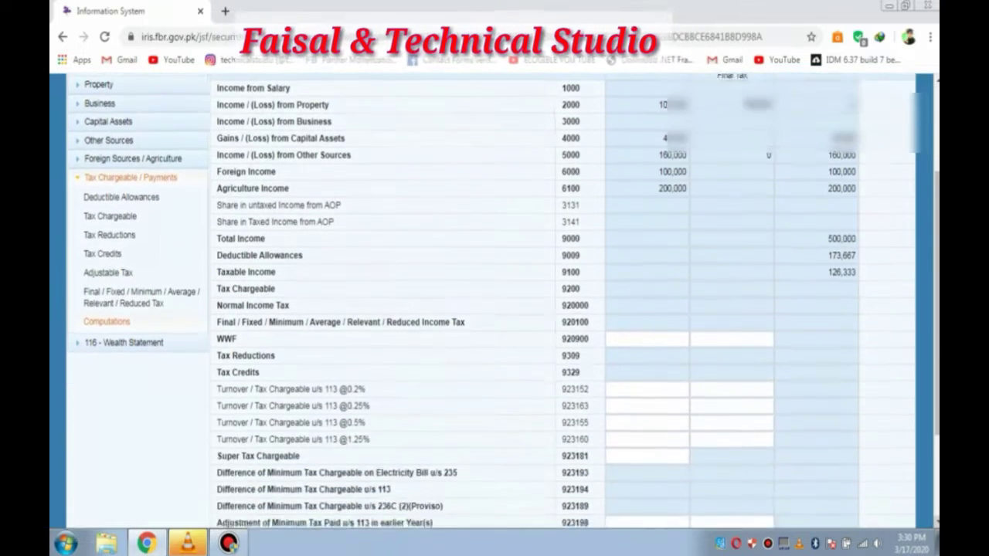
scroll(342, 252, "down", 2)
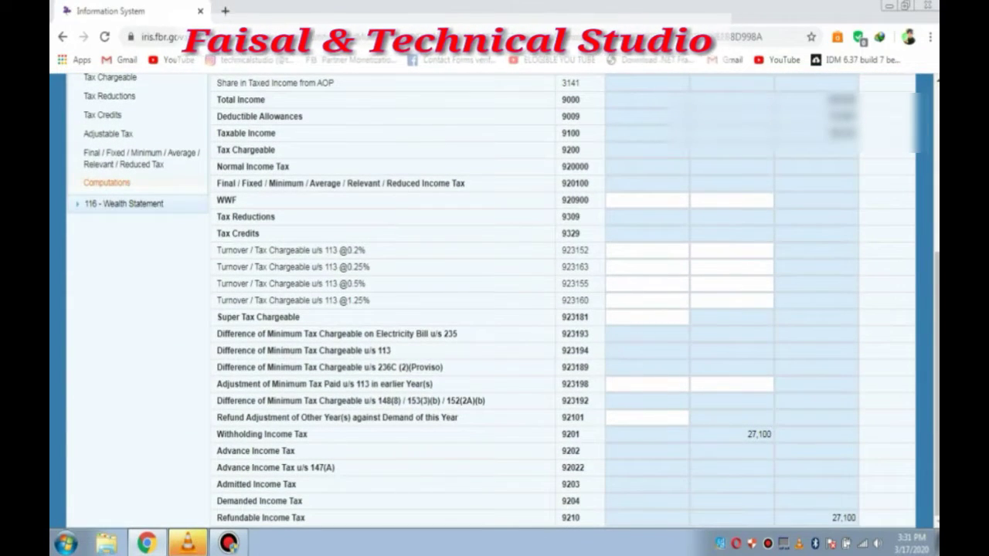
left_click_drag(309, 434, 216, 434)
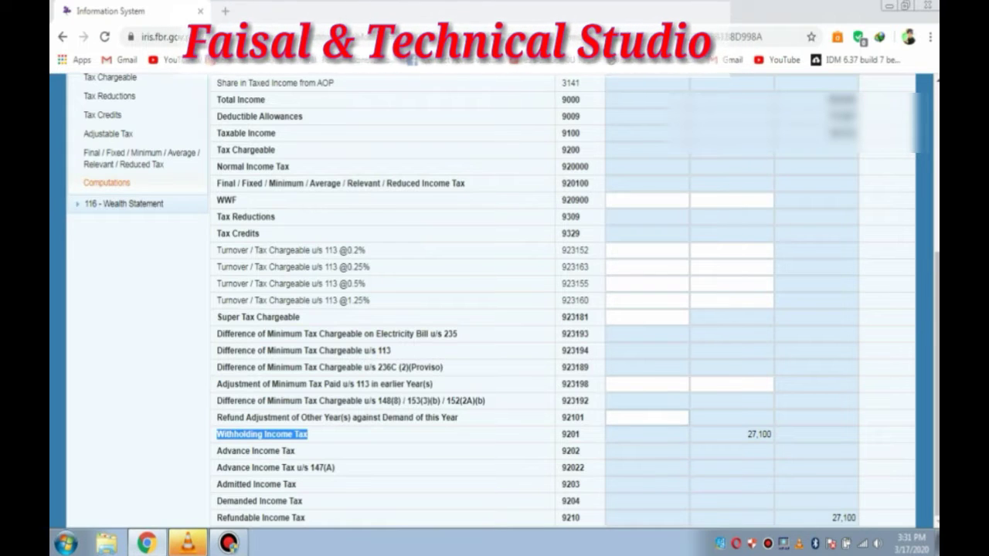
left_click(759, 434)
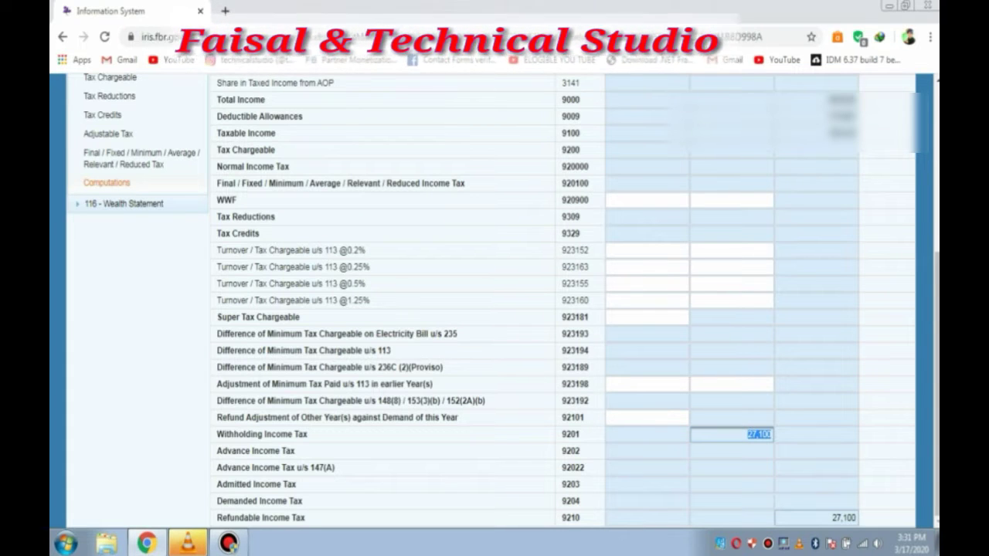
left_click(817, 517)
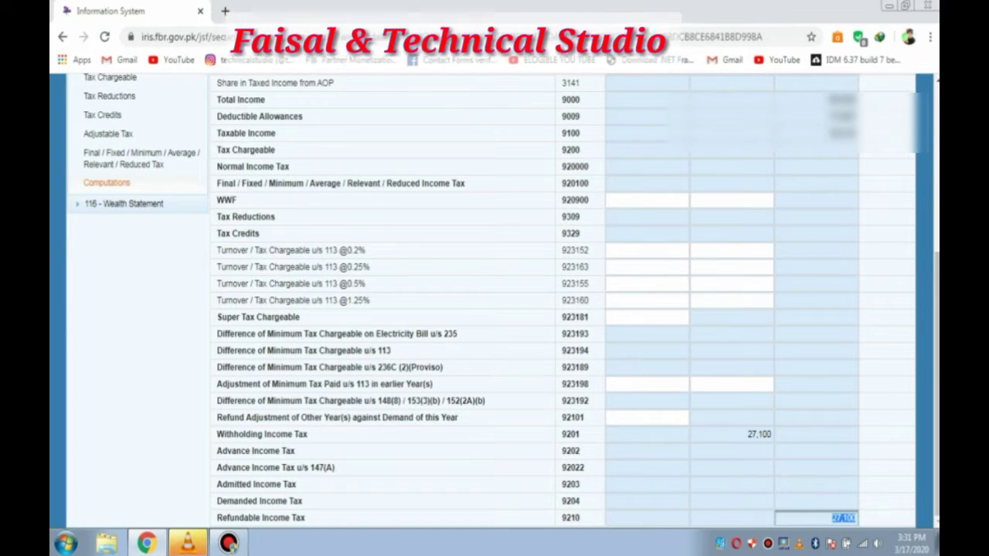
left_click_drag(218, 518, 305, 518)
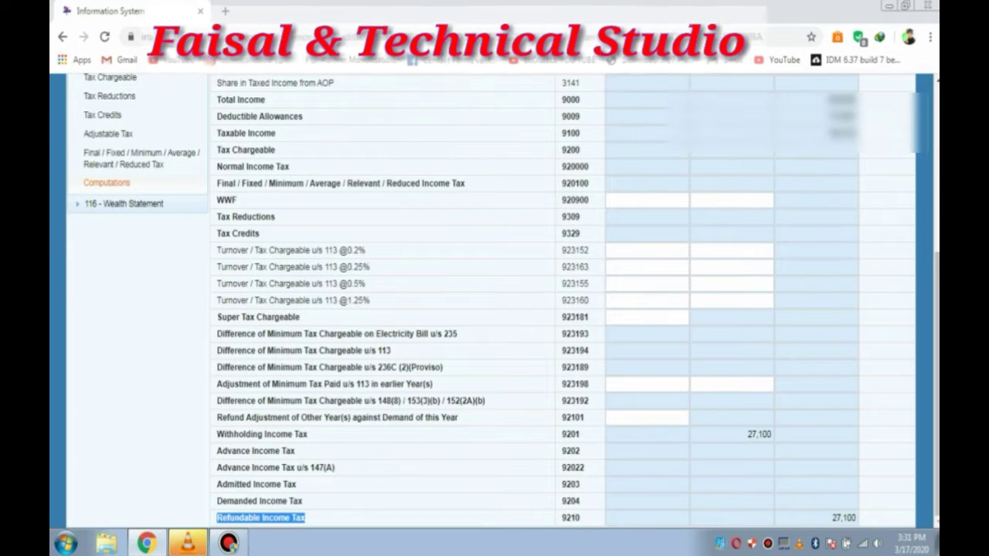
scroll(495, 302, "up", 15)
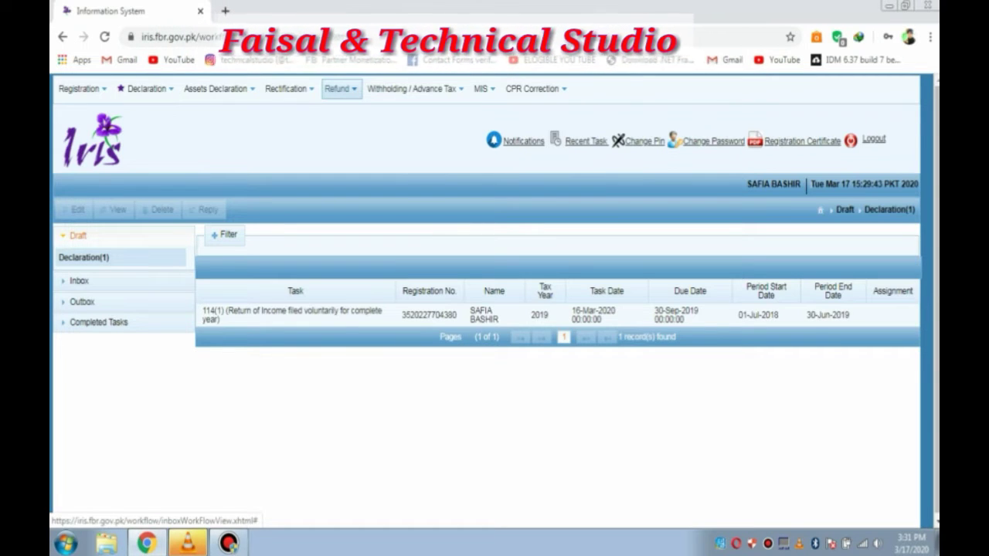
Step: Start a Refund 170 application for the 01-Jul-2018 to 30-Jun-2019 period of tax year 2019
left_click(340, 88)
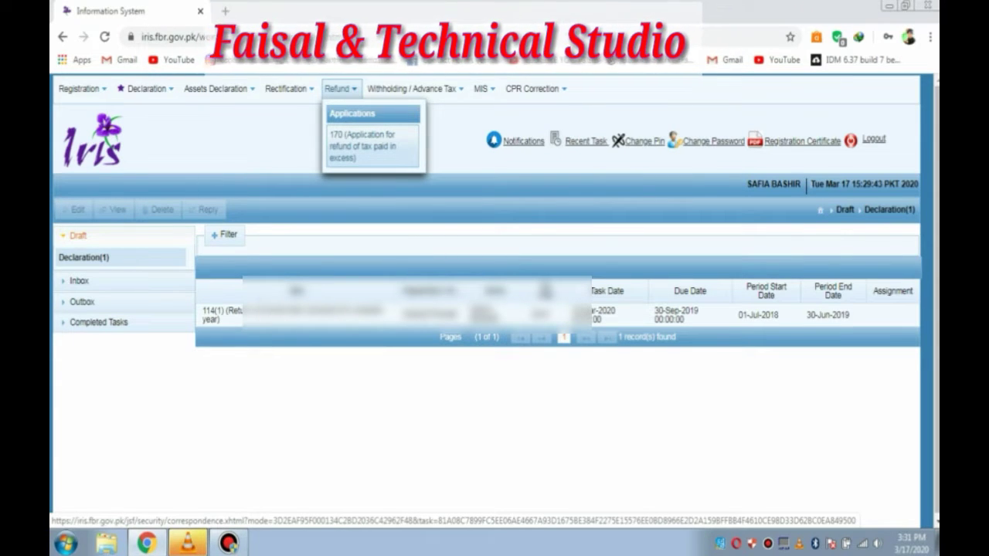
left_click(362, 146)
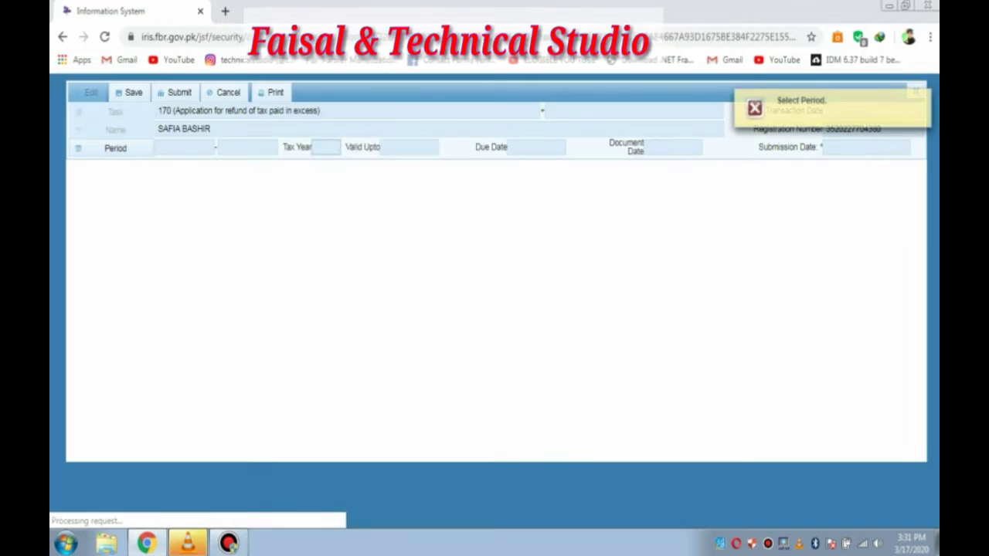
left_click(116, 147)
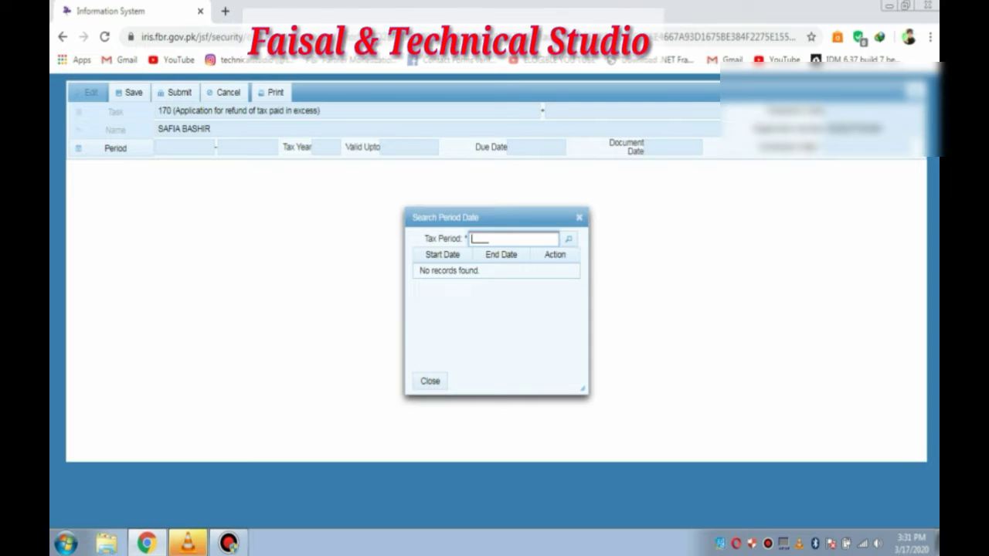
type("2019")
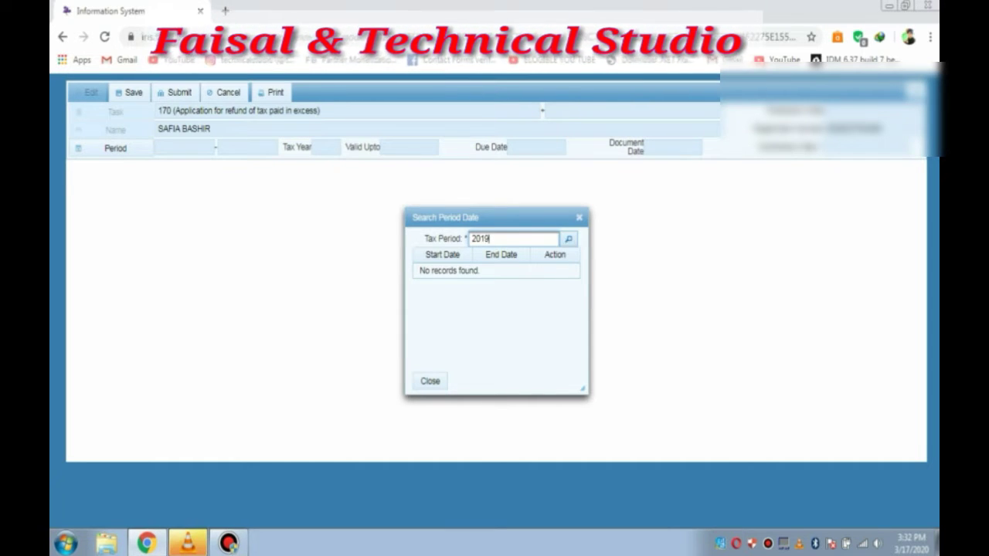
left_click(569, 239)
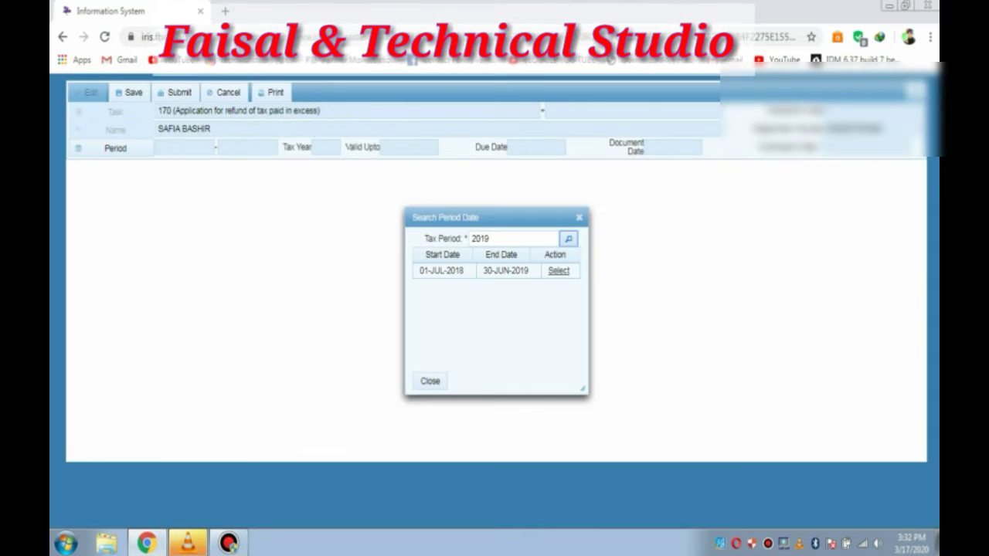
left_click(559, 271)
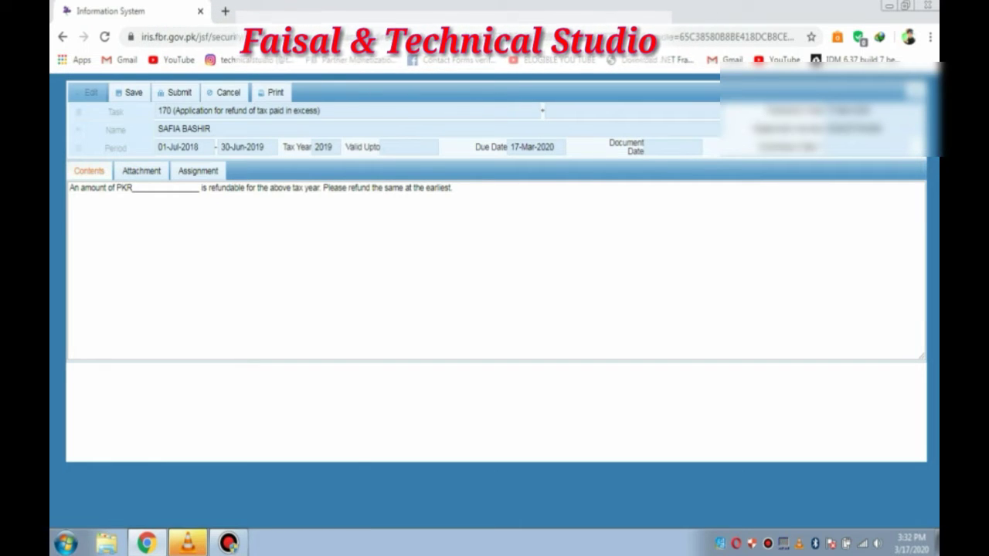
Step: Enter 27100 as the refund amount after PKR in the letter
left_click(149, 188)
type("271")
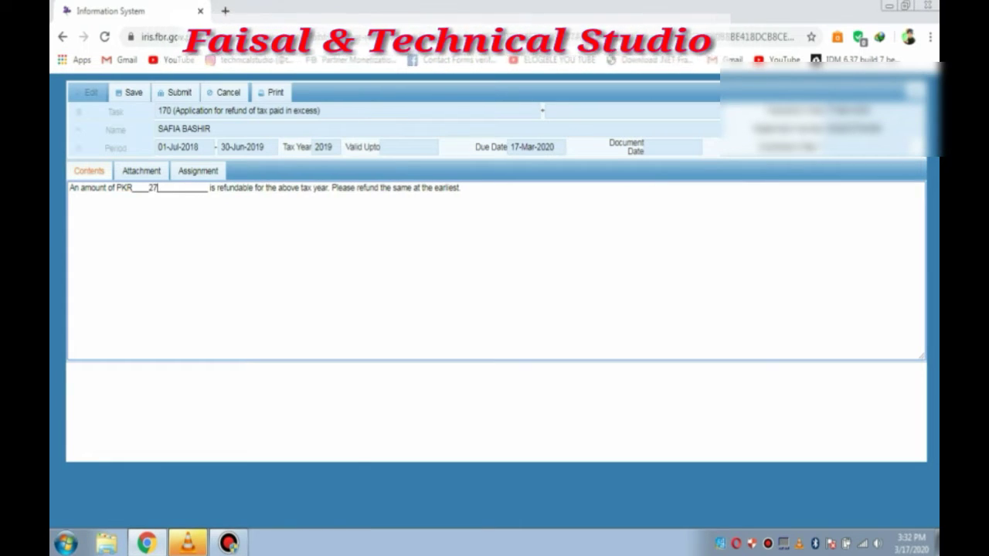
type("00_")
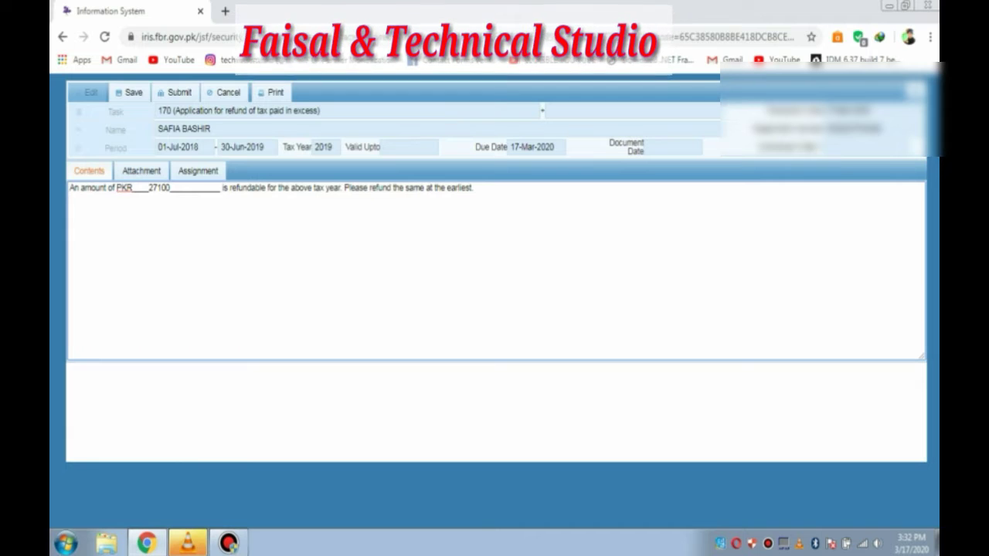
key("Return")
key("Return")
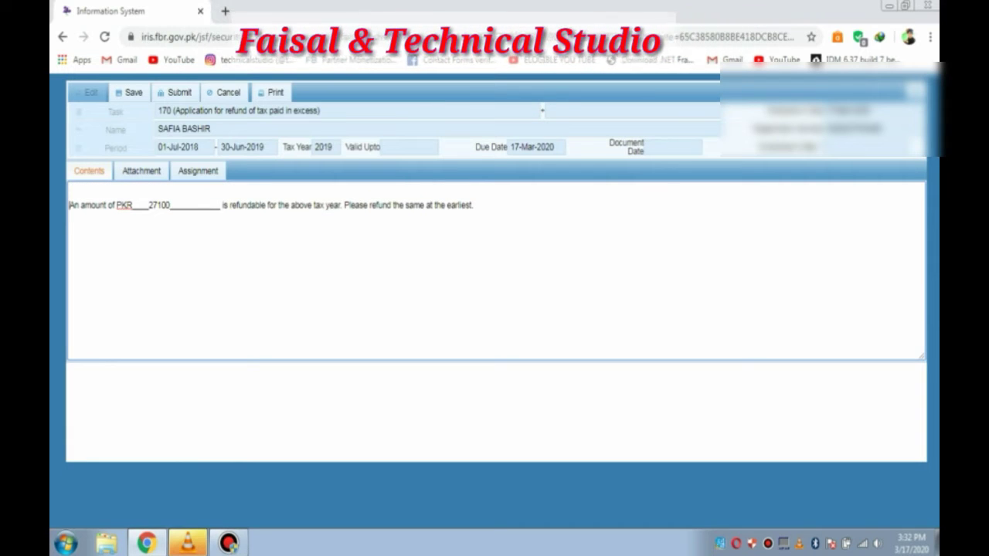
Step: Write the greeting 'Dear Respected sir' on the line above the refund sentence
left_click(71, 191)
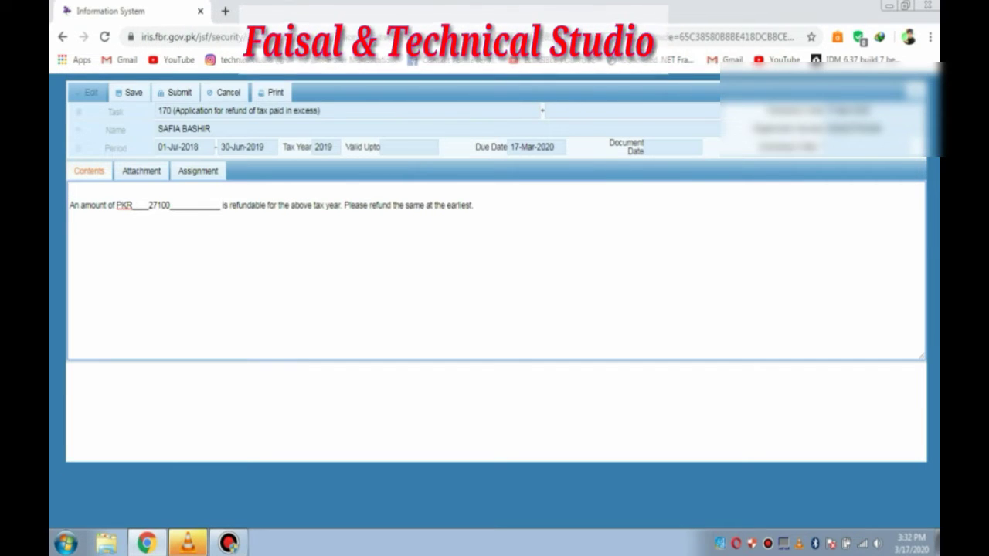
type("respe")
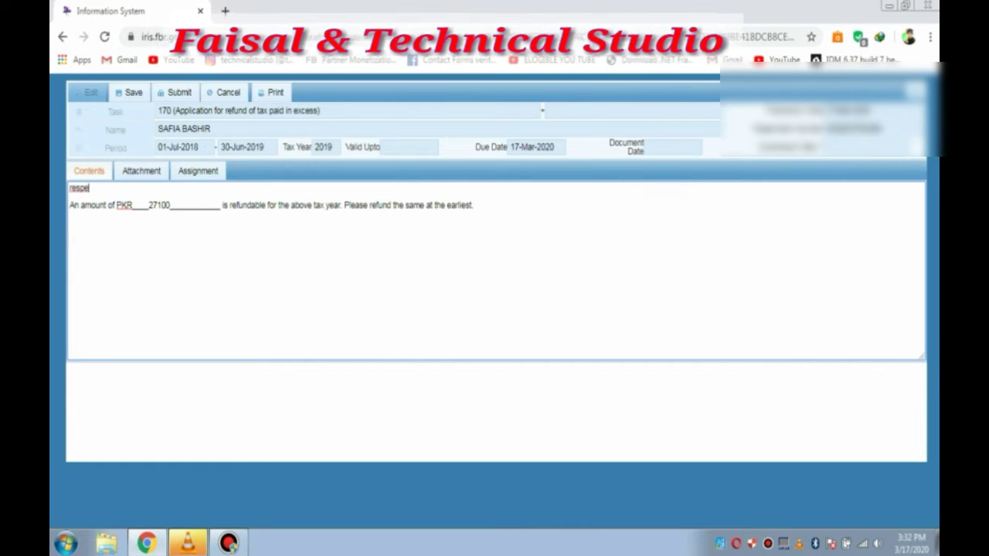
type("cte")
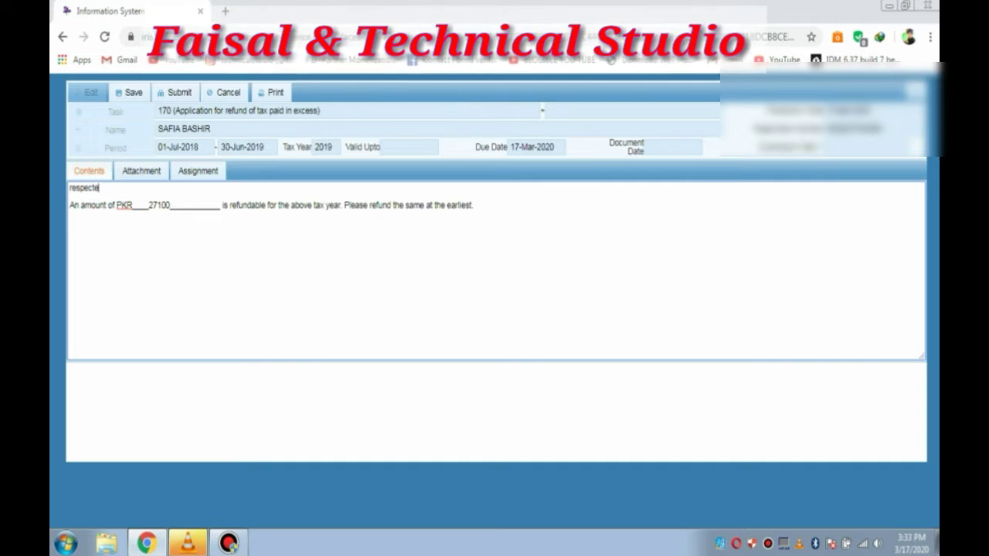
type("dv")
key("BackSpace")
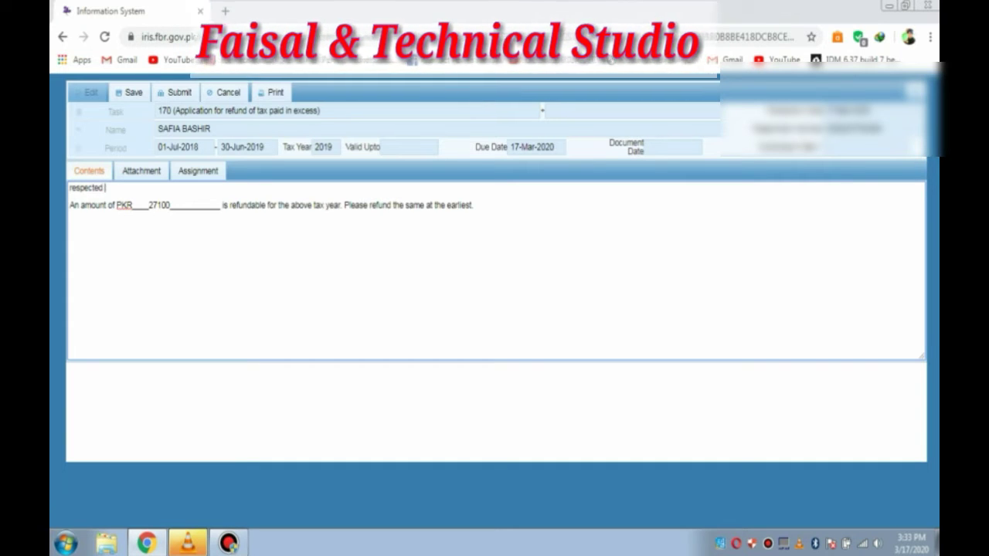
type("sir")
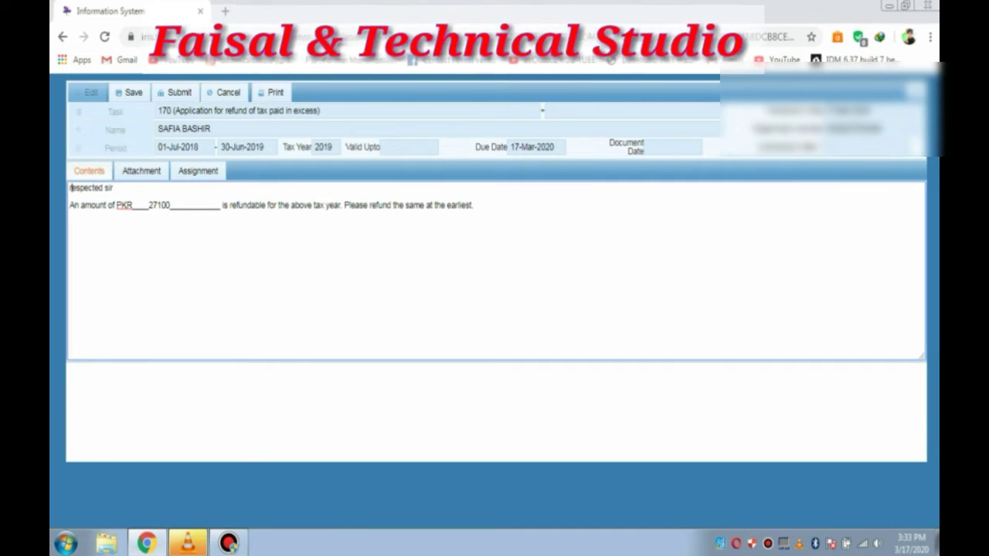
key("Home")
key("Delete")
type("R")
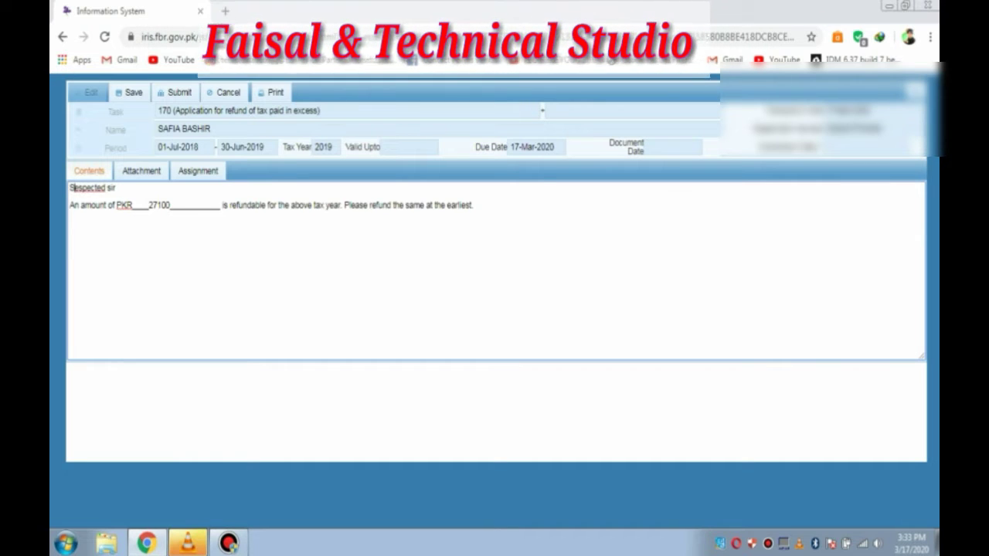
left_click(116, 187)
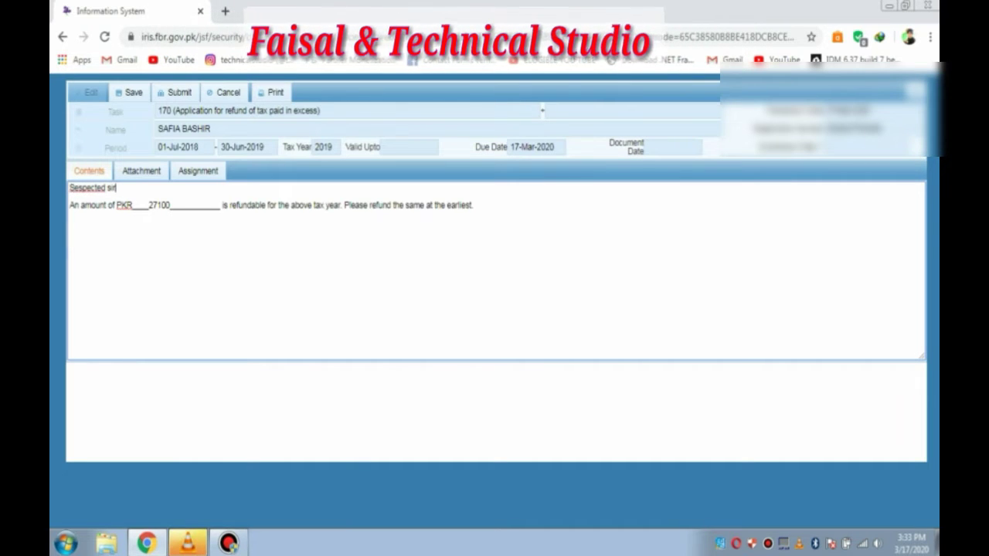
left_click(75, 187)
key("BackSpace")
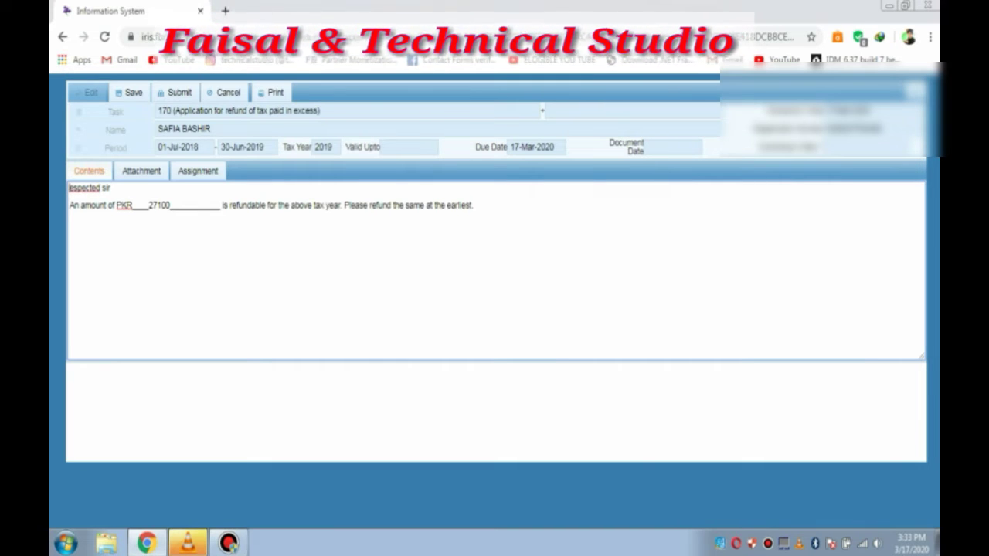
type("R")
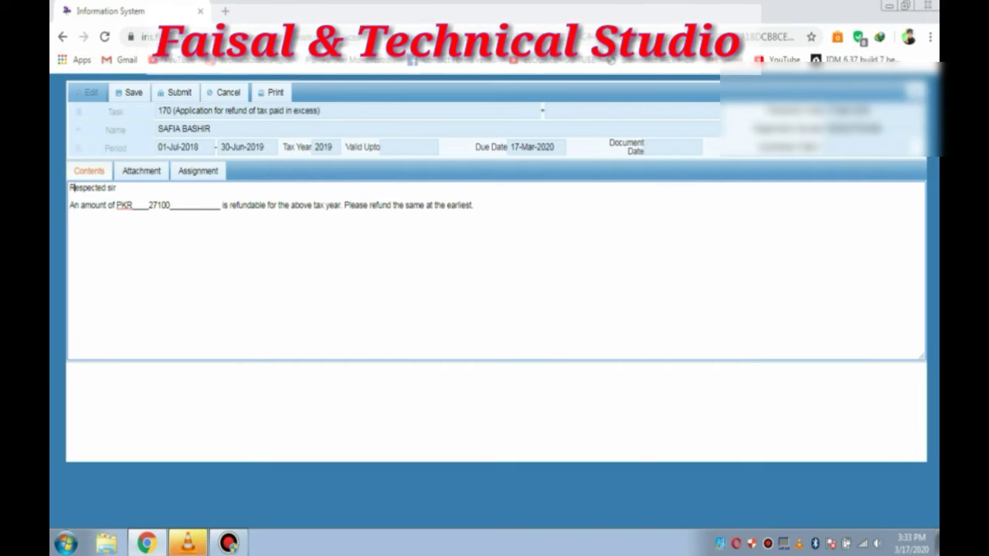
type("Dear")
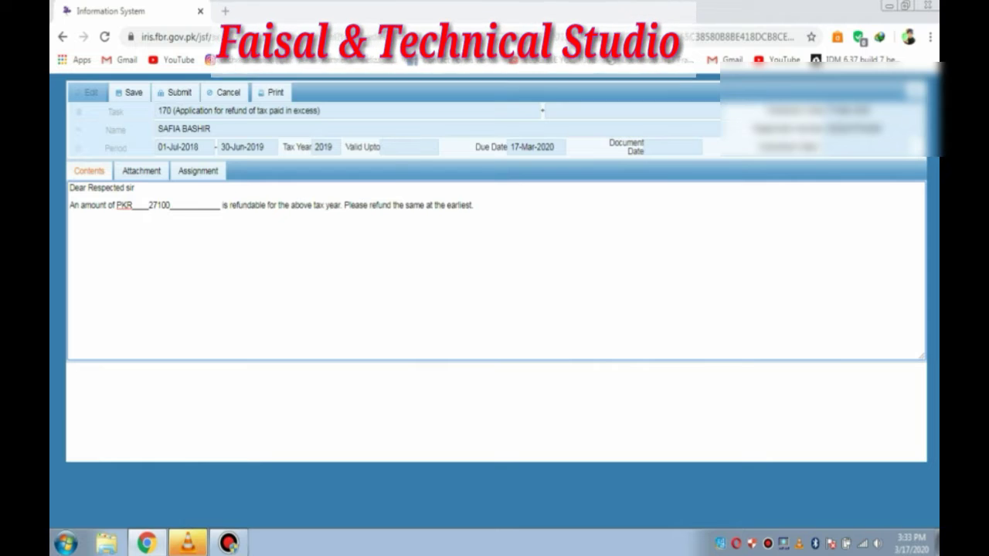
left_click(472, 205)
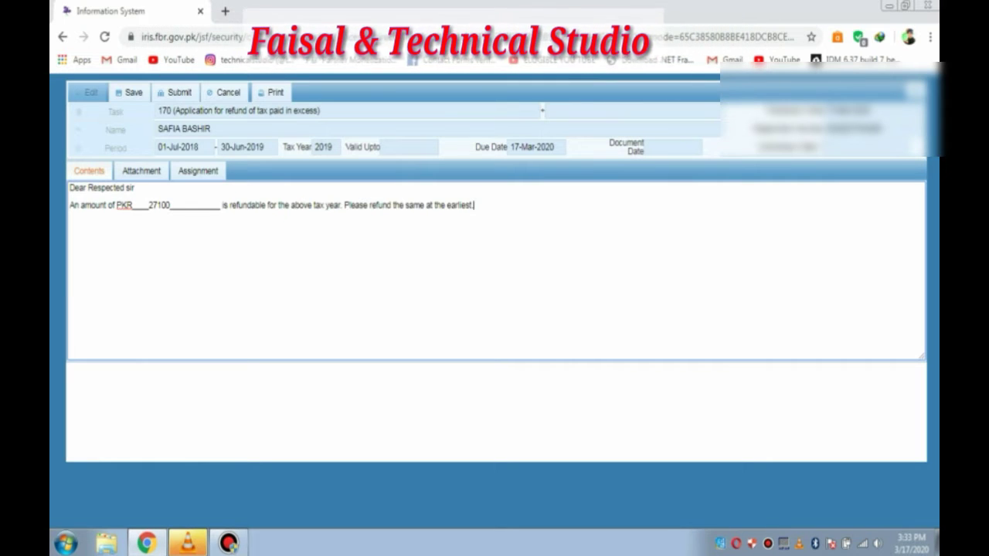
Step: Add the signatory's name two lines below the refund letter text
key("Return")
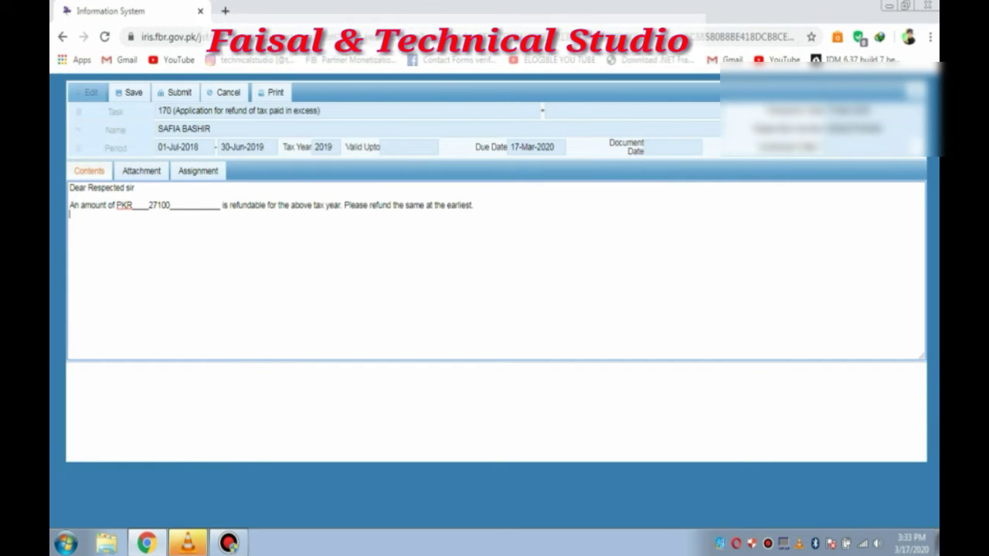
key("Return")
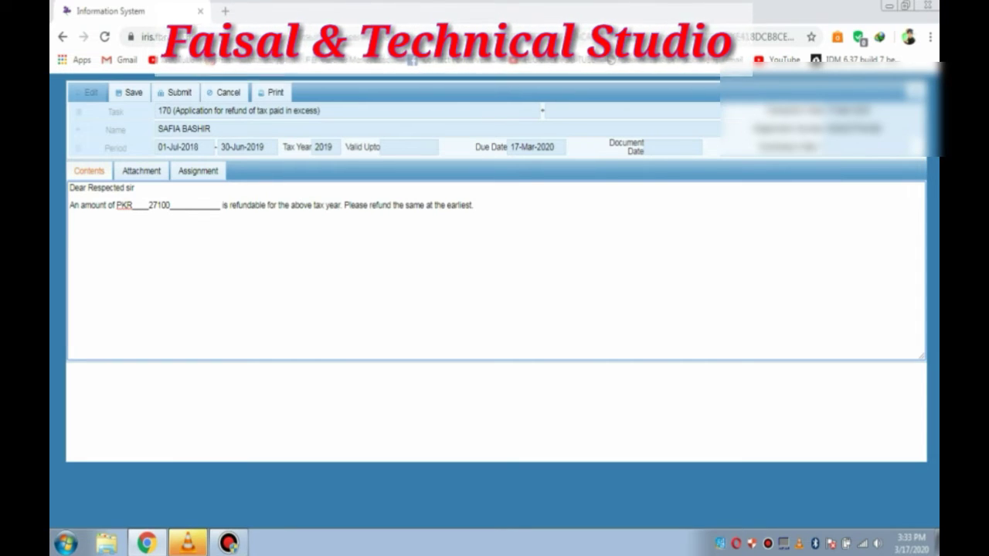
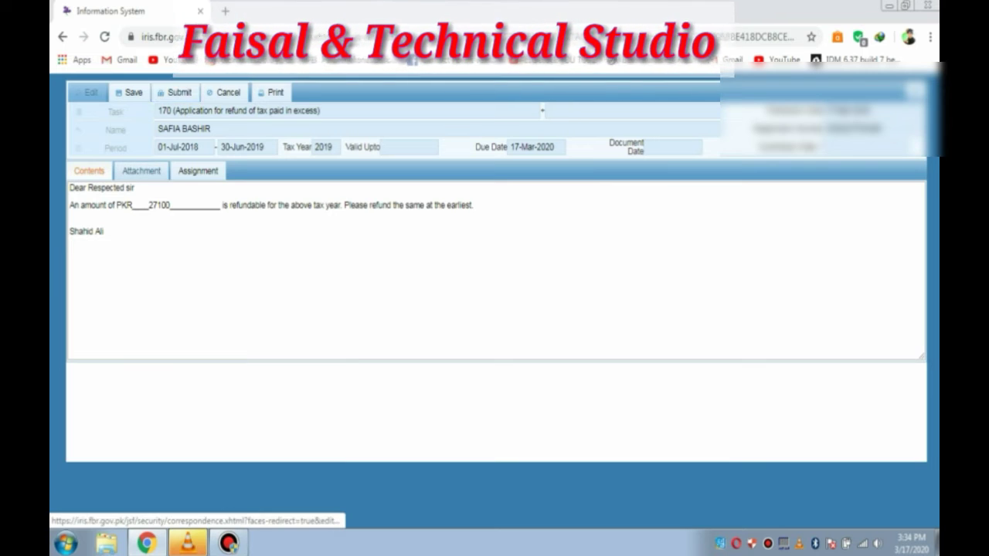
Step: Attach PlayClaw.txt from My Documents as the application's evidence document
left_click(142, 171)
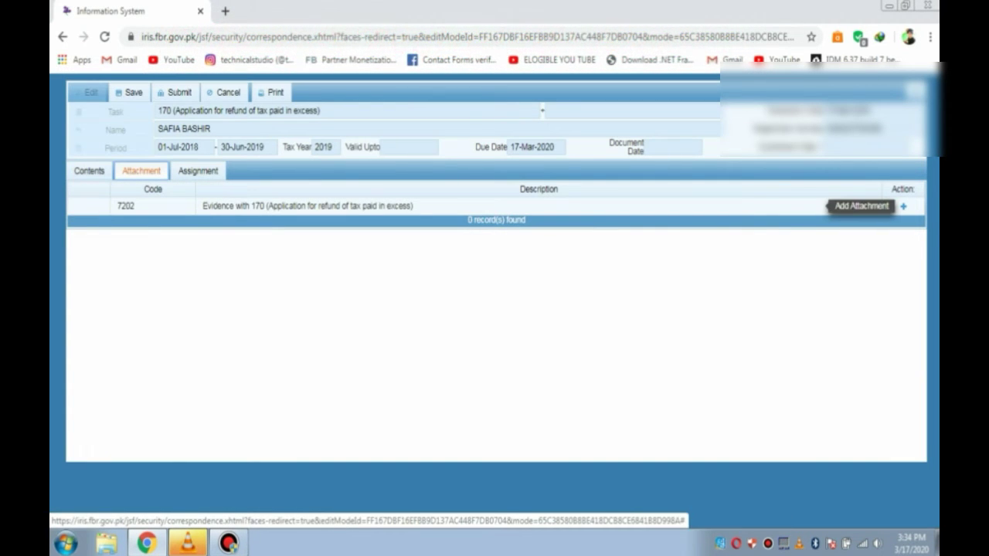
left_click(903, 206)
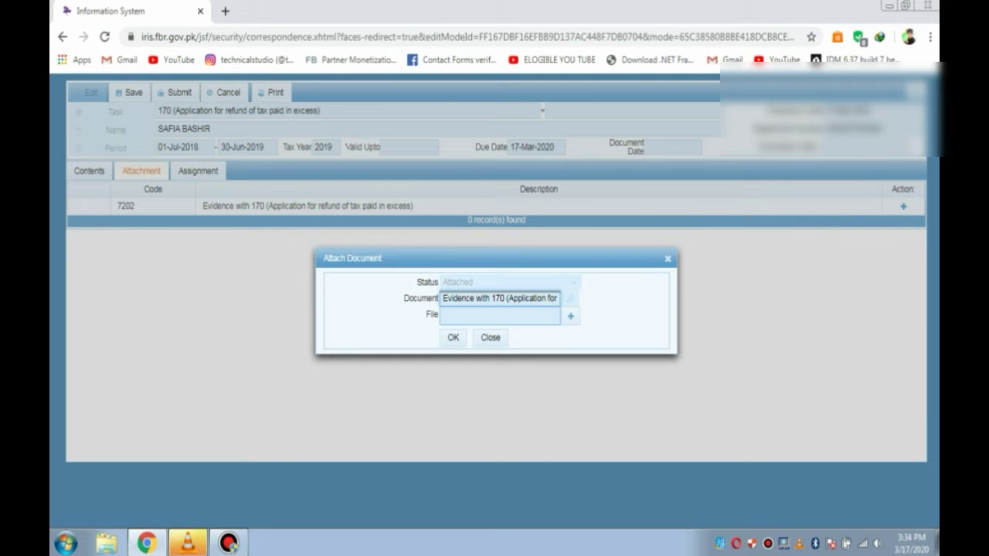
left_click(570, 315)
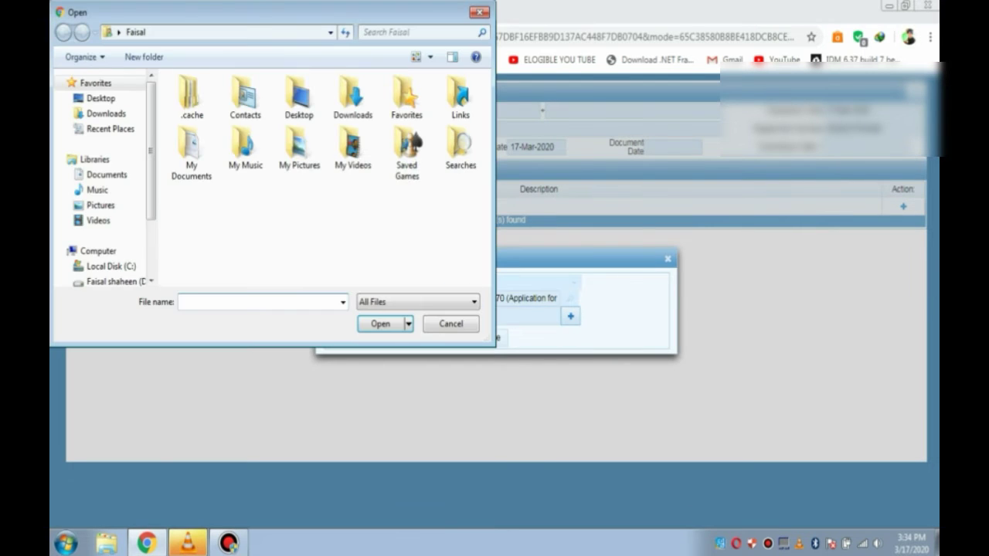
double_click(299, 147)
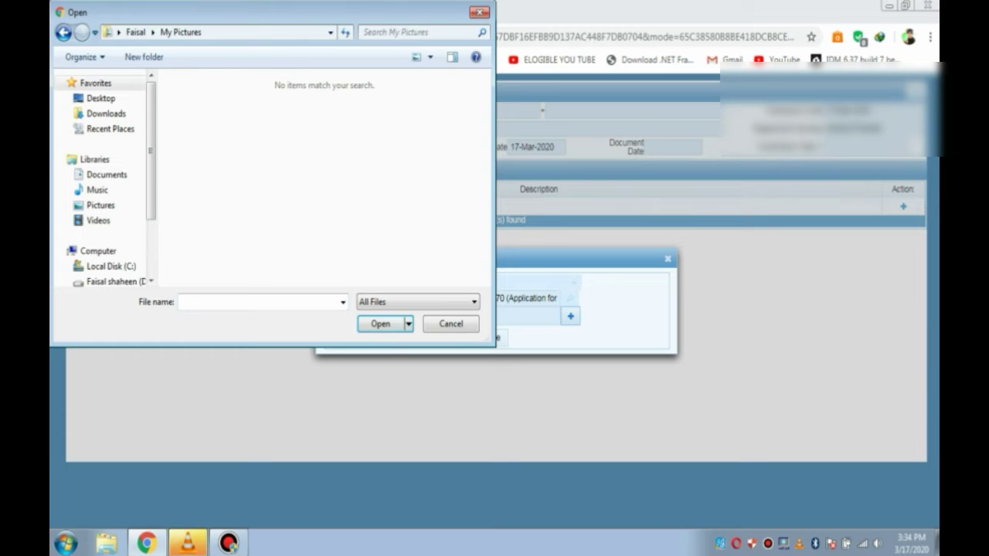
left_click(64, 33)
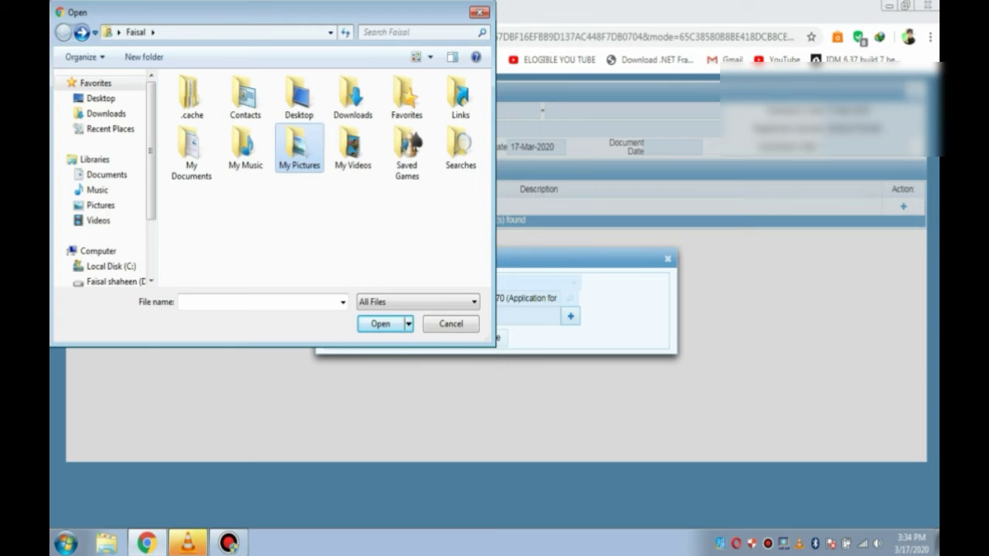
double_click(191, 154)
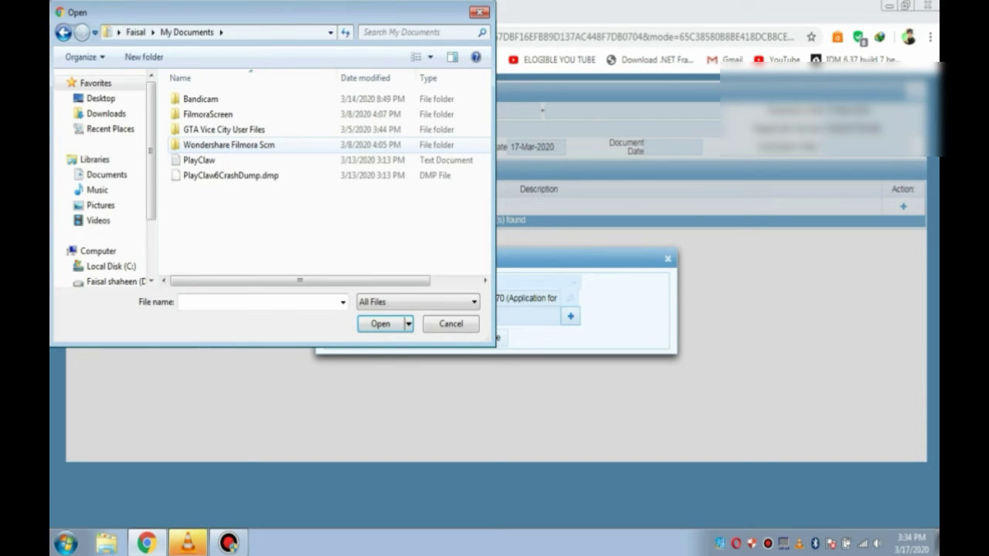
left_click(199, 160)
key("Return")
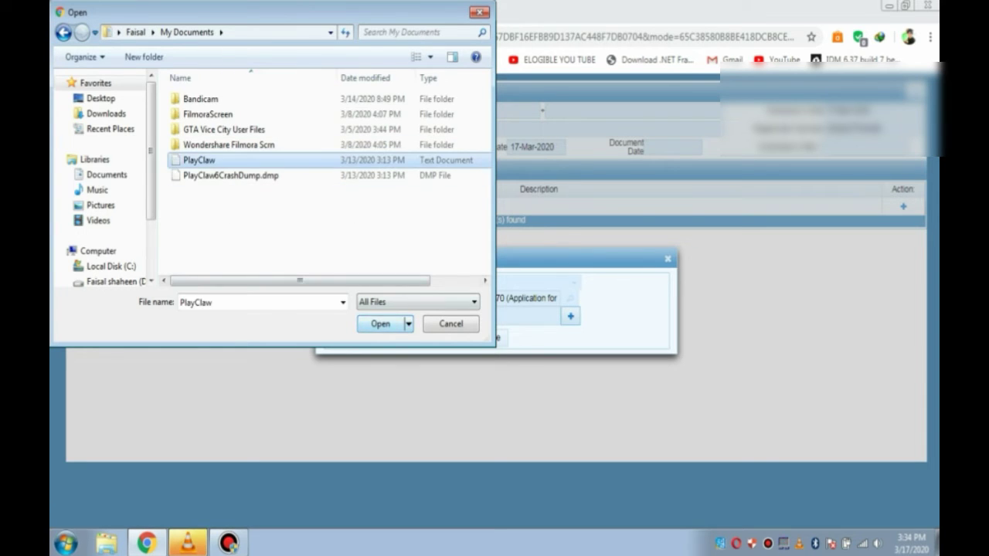
key("Tab")
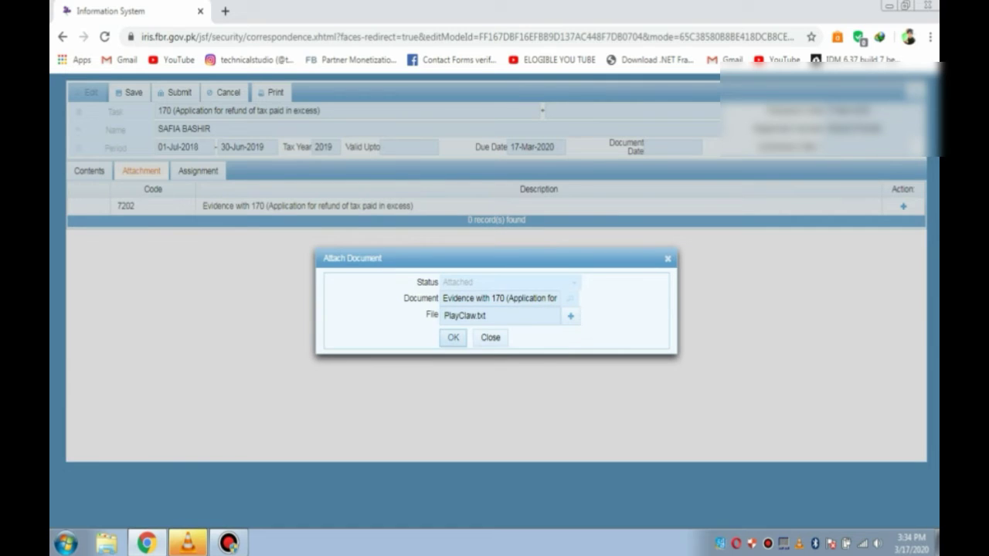
key("Return")
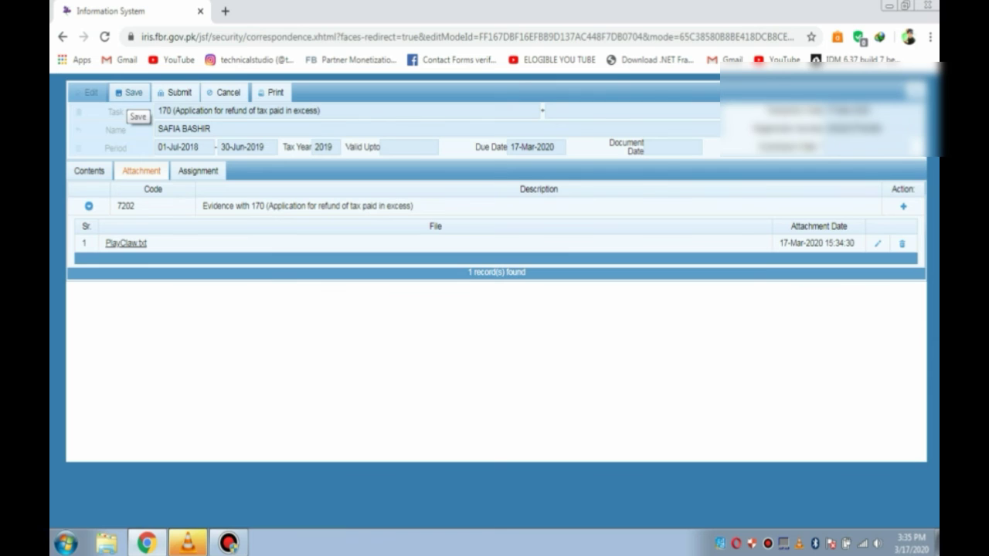
Step: Save the refund application and confirm closing it
left_click(129, 92)
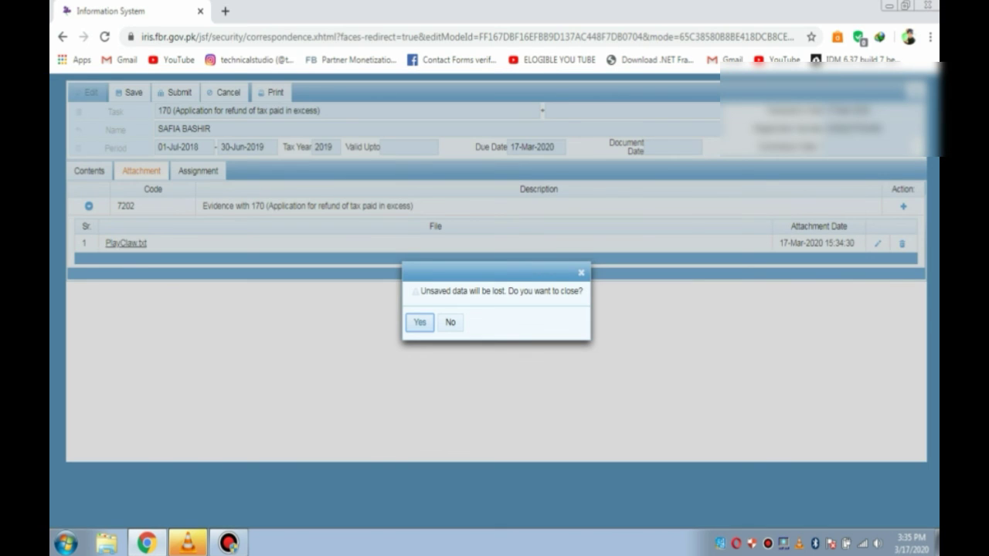
key("Return")
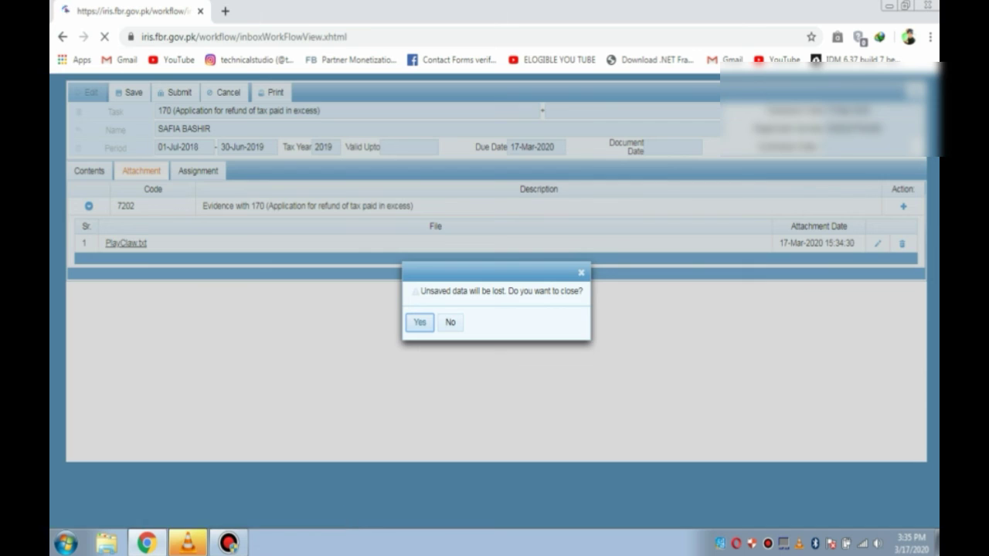